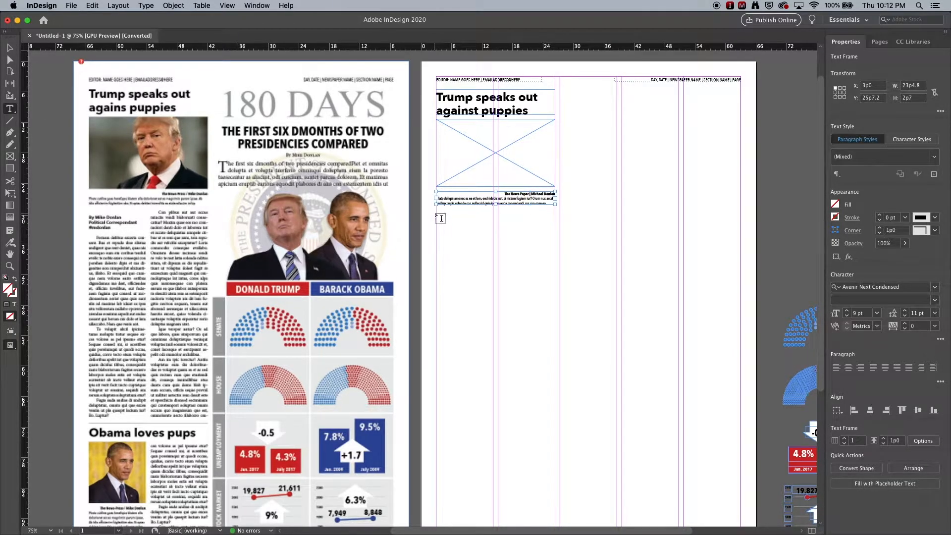
# - Draw a text frame below the photo caption and enter the byline: reporter's name, Political Correspondant, and the reporter's handle
pyautogui.moveTo(441, 217); pyautogui.dragTo(554, 418)
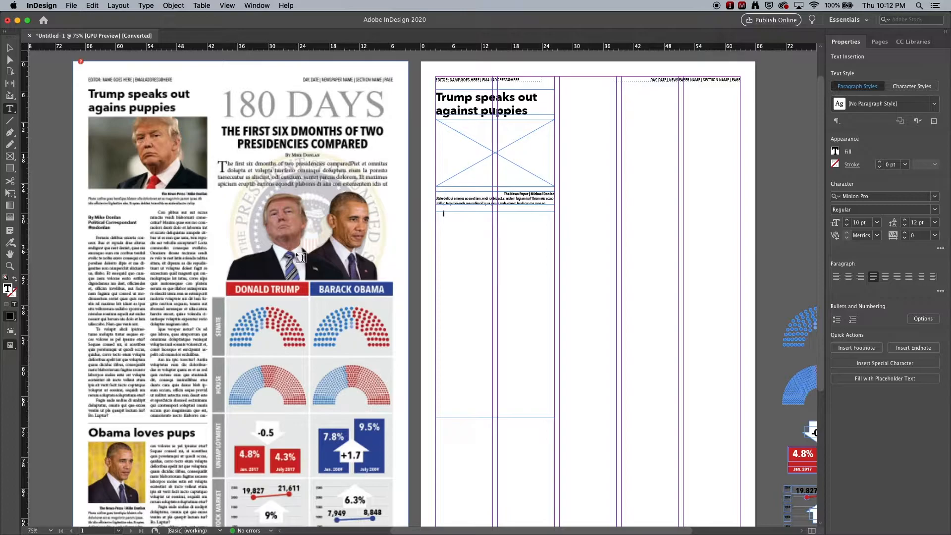
pyautogui.press('Return')
pyautogui.write('Political Corr')
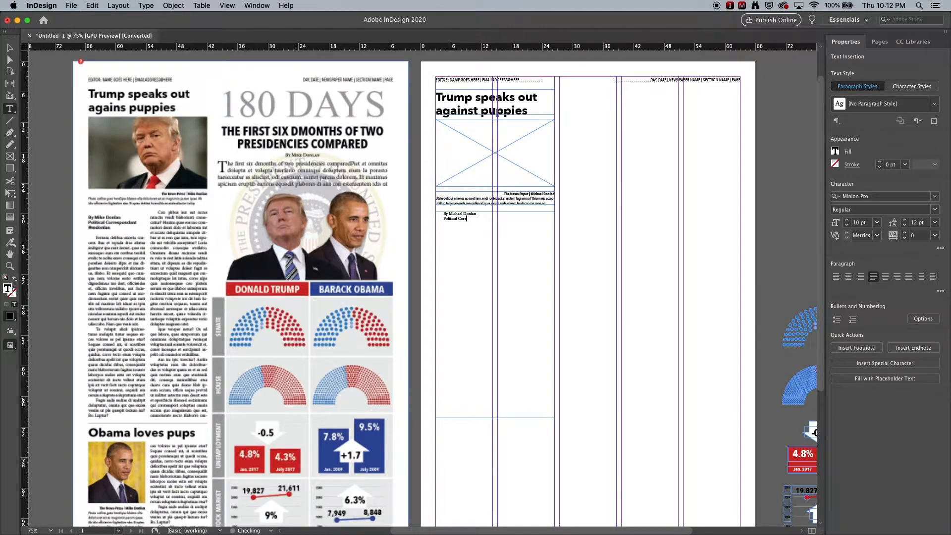
pyautogui.write('espondant')
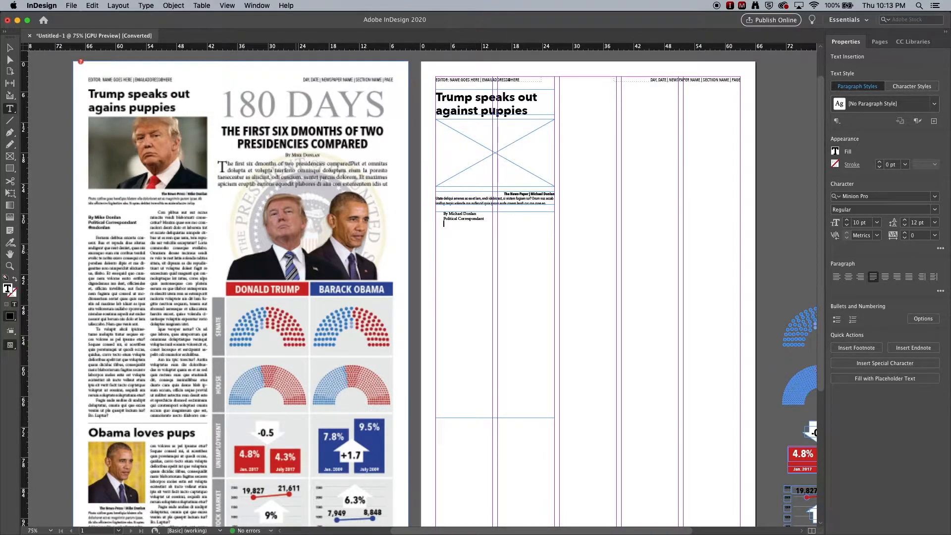
pyautogui.write('@donlan')
# - Fill the rest of the byline frame with placeholder text
pyautogui.hscroll(1, 450, 234)
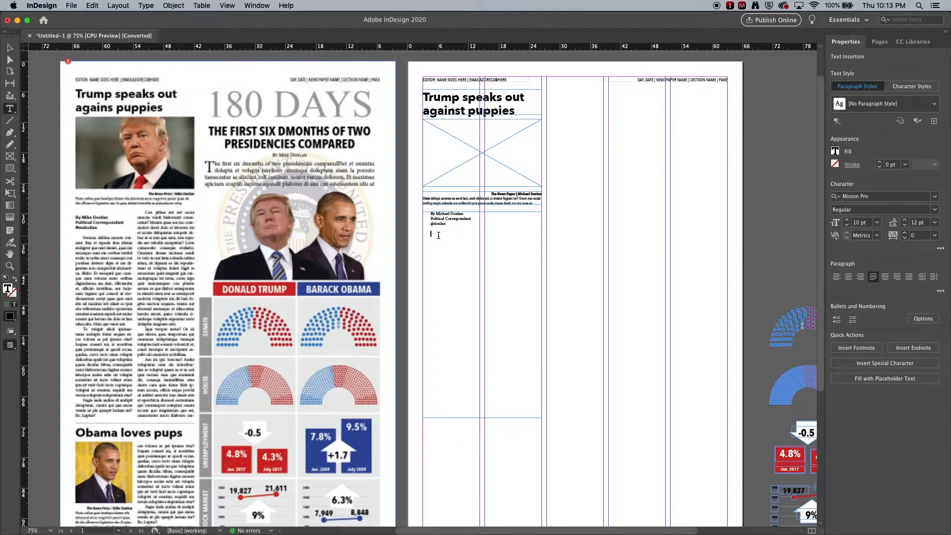
pyautogui.rightClick(435, 238)
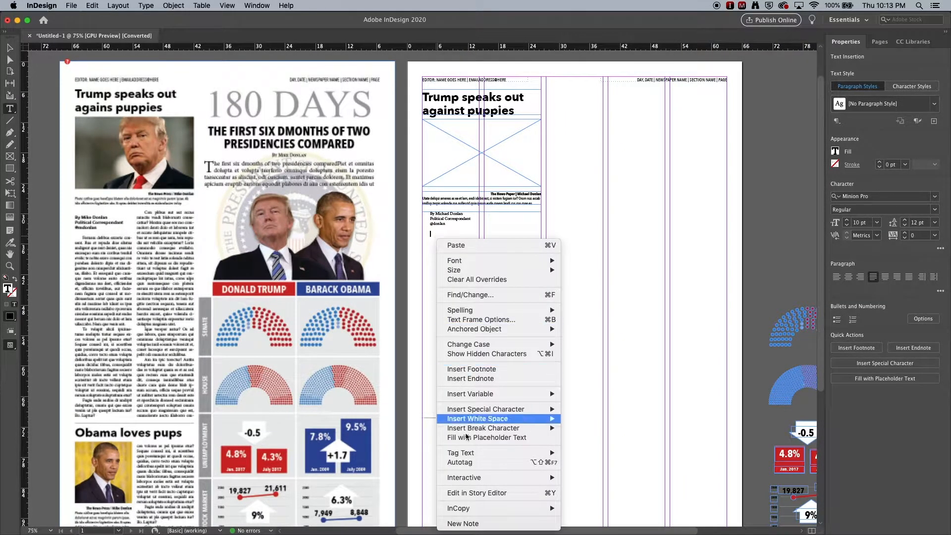
pyautogui.click(482, 437)
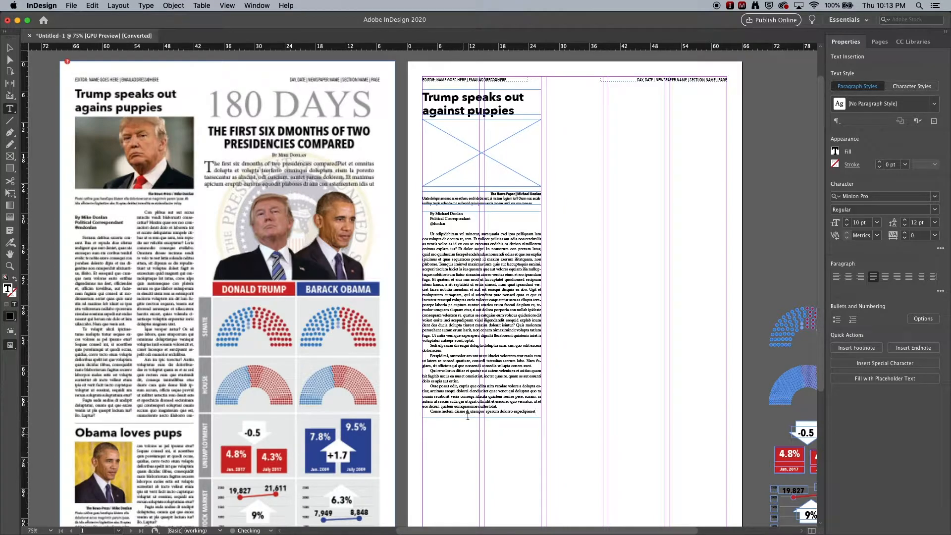
# - Select the article text frame and set it to two columns
pyautogui.hscroll(-5, 443, 242)
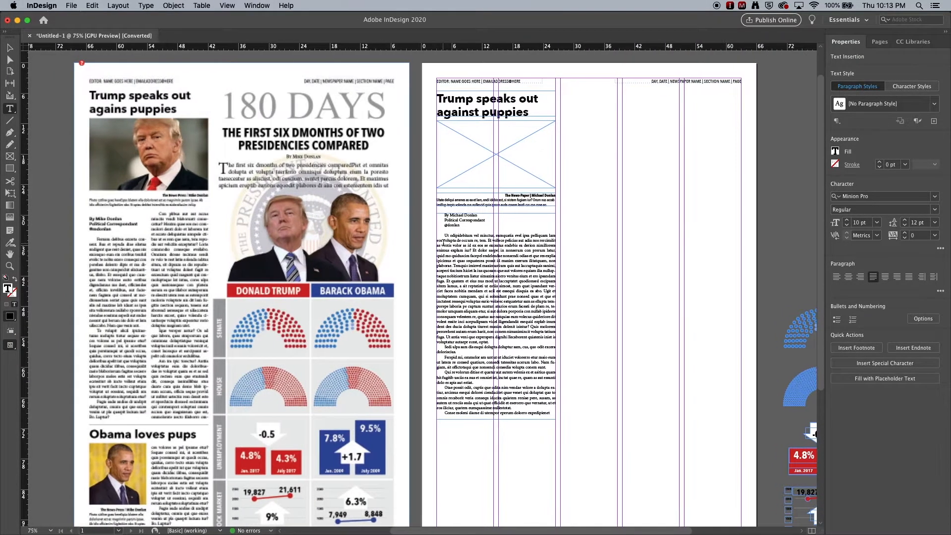
pyautogui.scroll(-1, 449, 248)
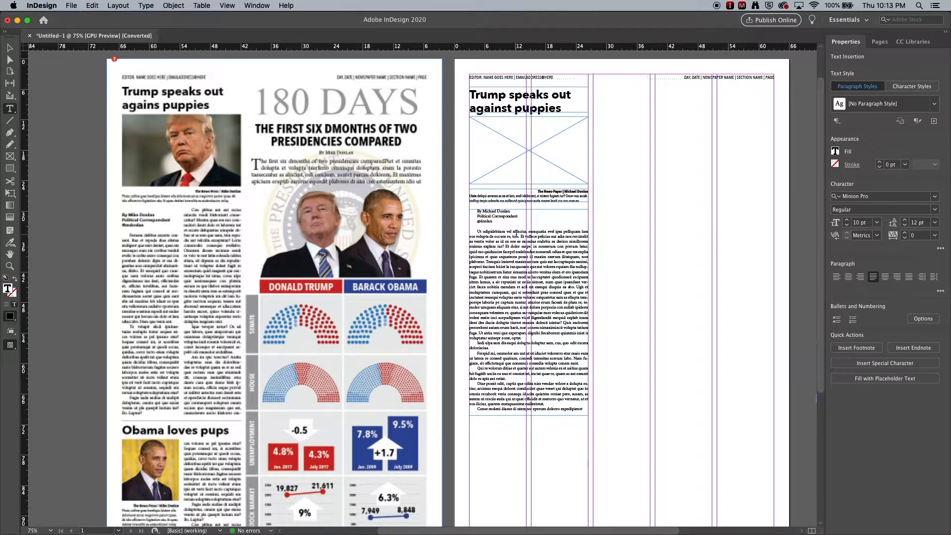
pyautogui.click(10, 47)
pyautogui.click(600, 224)
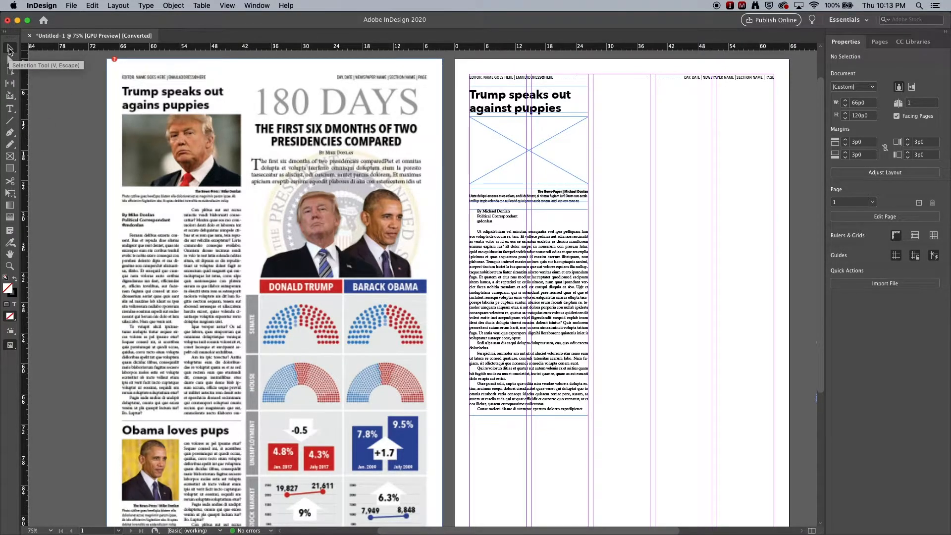
pyautogui.click(586, 272)
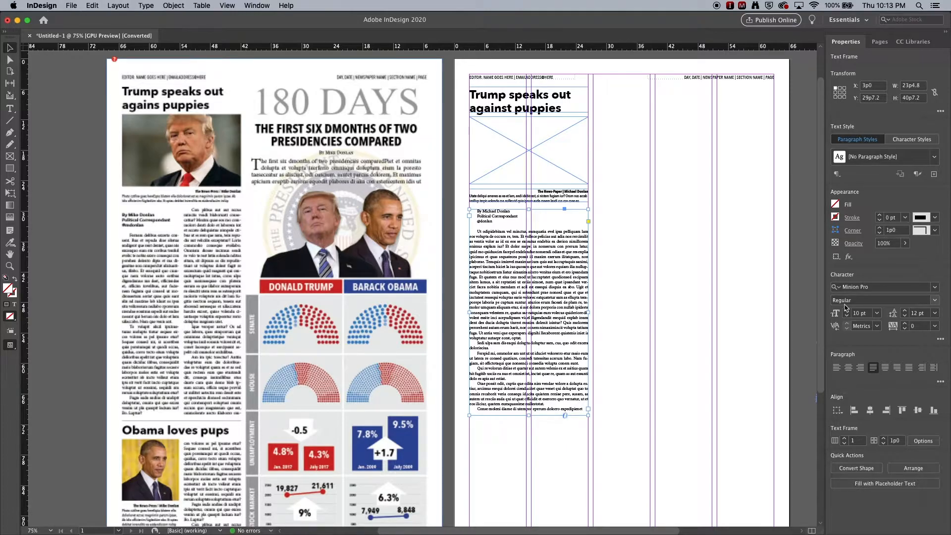
pyautogui.click(844, 439)
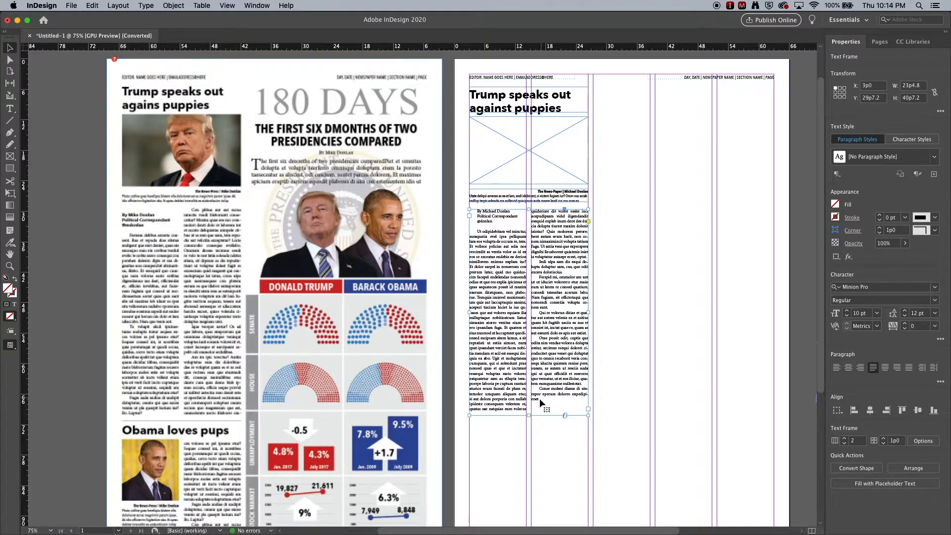
# - Place the cursor at the end of the story and fill the second column with more placeholder text
pyautogui.rightClick(541, 397)
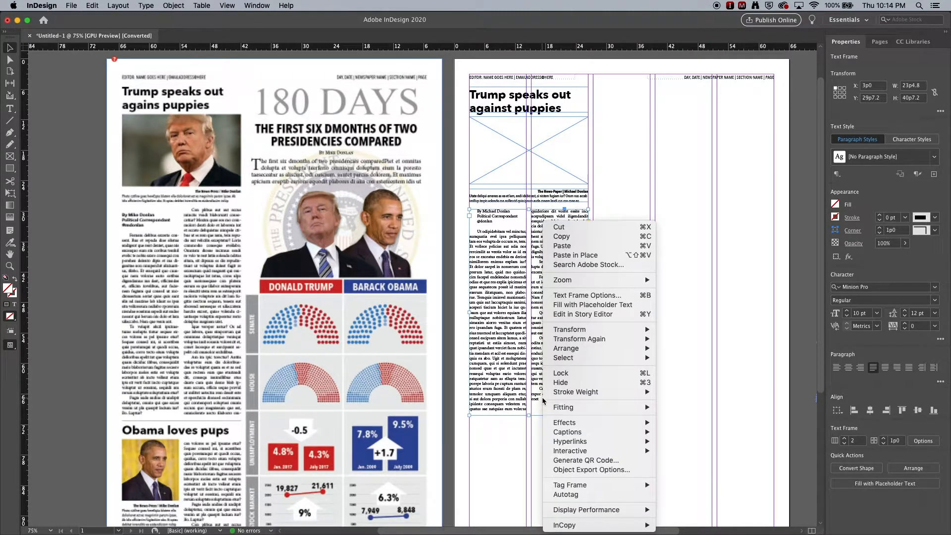
pyautogui.click(542, 398)
pyautogui.doubleClick(542, 398)
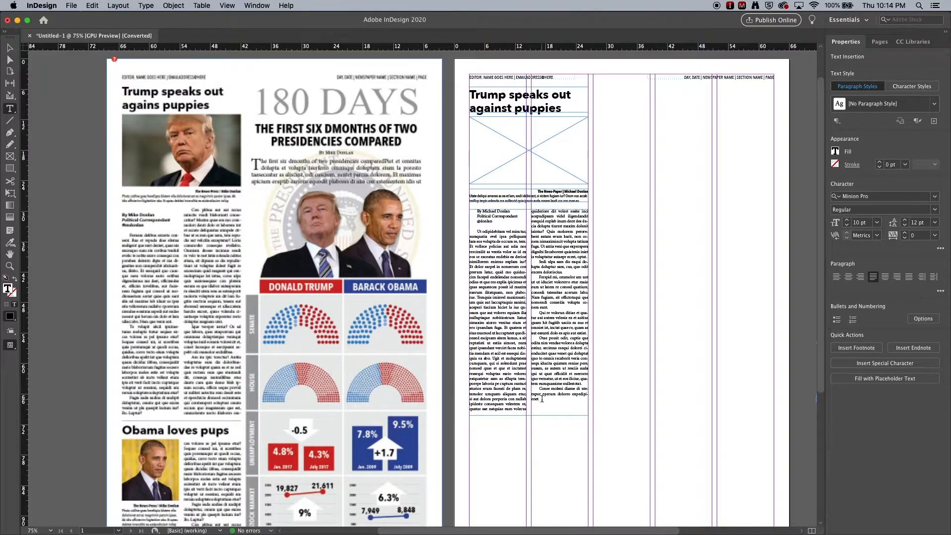
pyautogui.click(11, 49)
pyautogui.click(45, 103)
pyautogui.click(504, 262)
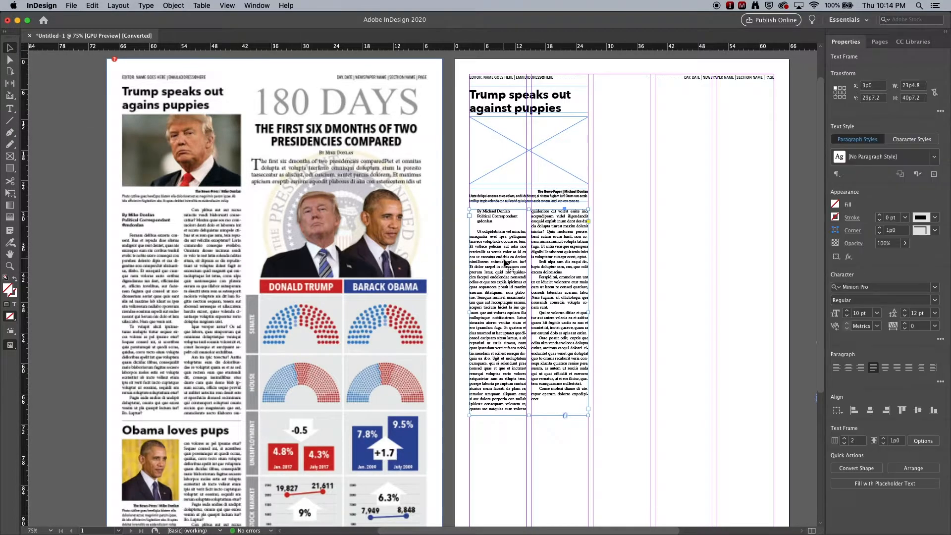
pyautogui.doubleClick(559, 260)
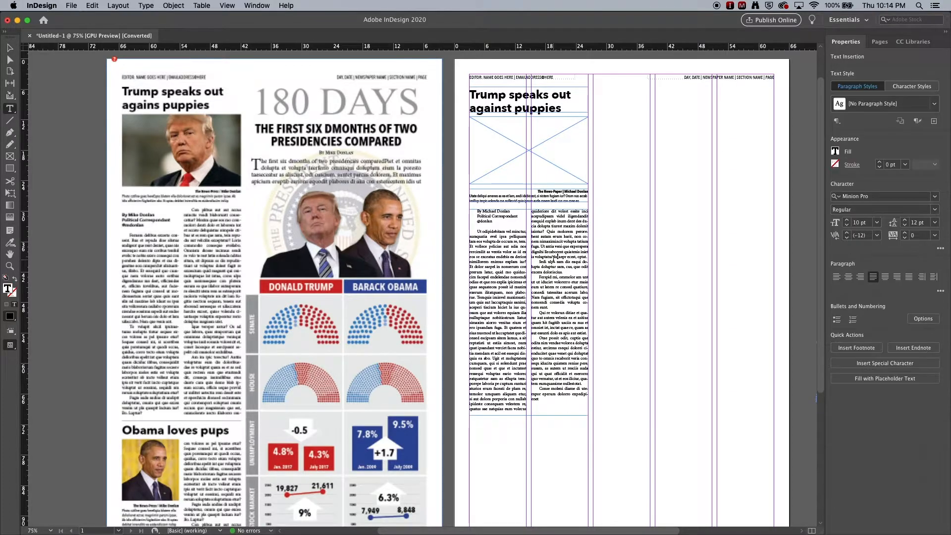
pyautogui.click(546, 400)
pyautogui.click(11, 48)
pyautogui.click(72, 121)
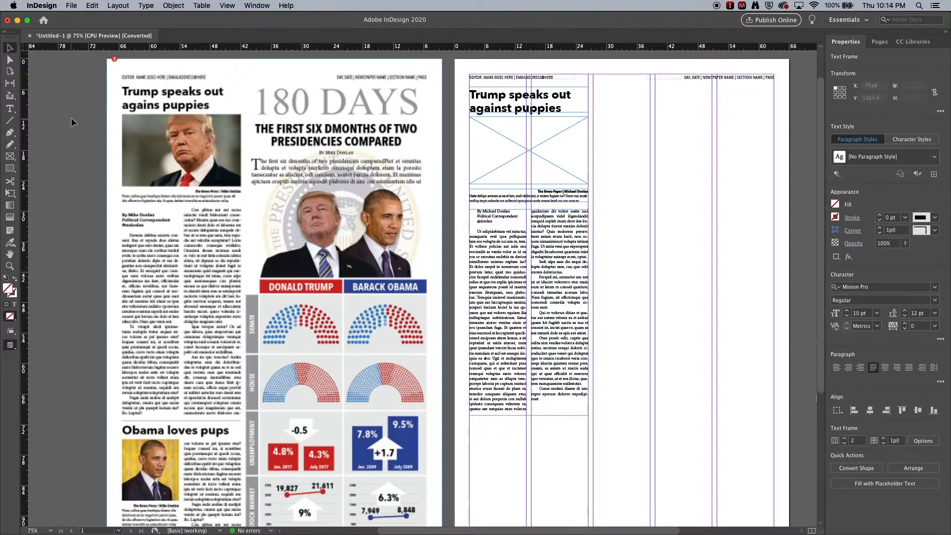
pyautogui.click(14, 110)
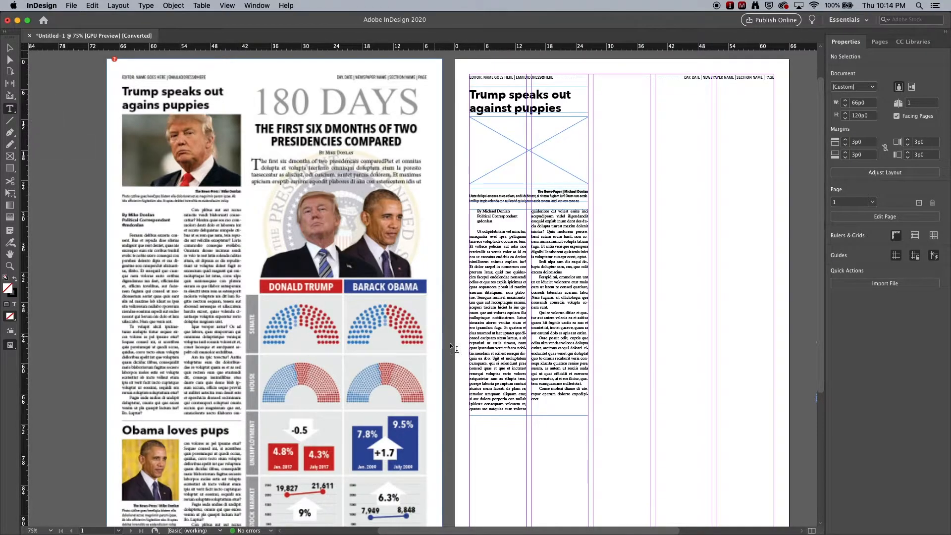
pyautogui.click(541, 399)
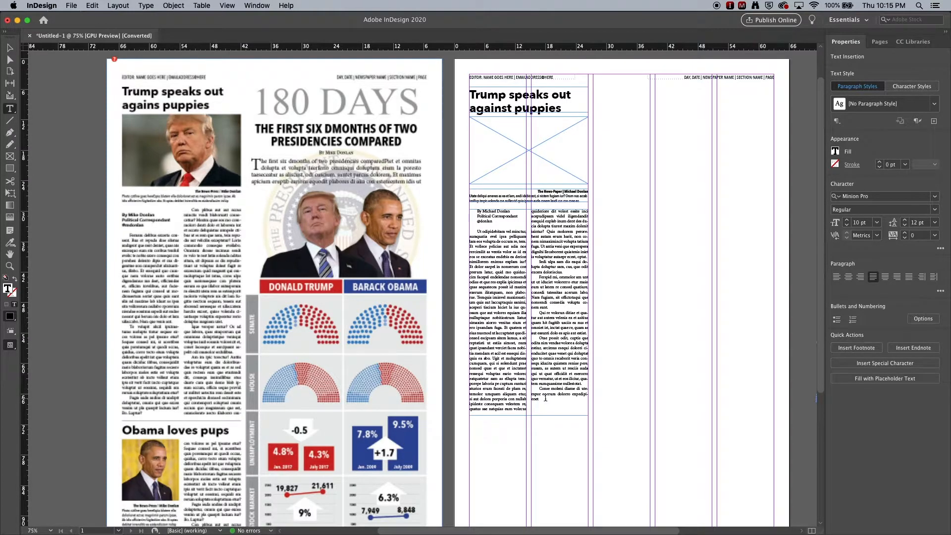
pyautogui.rightClick(546, 399)
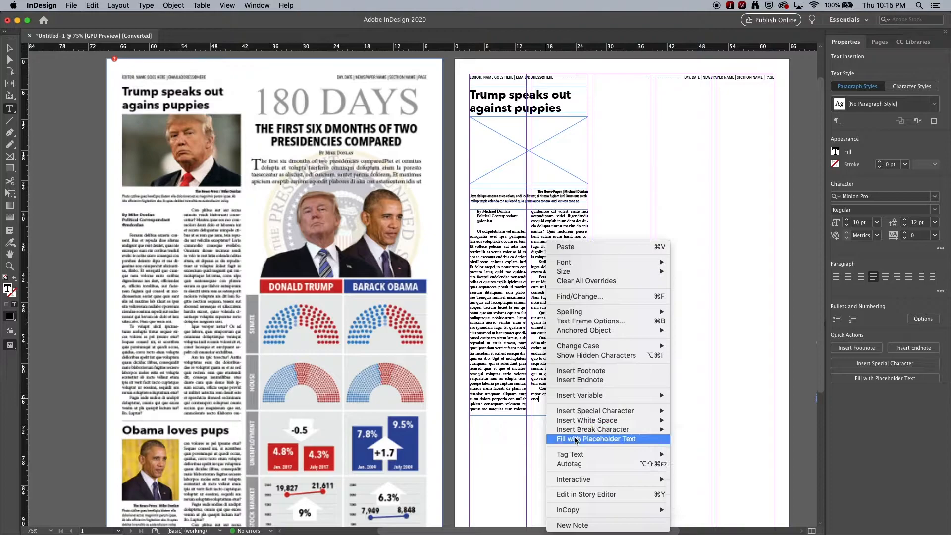
pyautogui.click(576, 439)
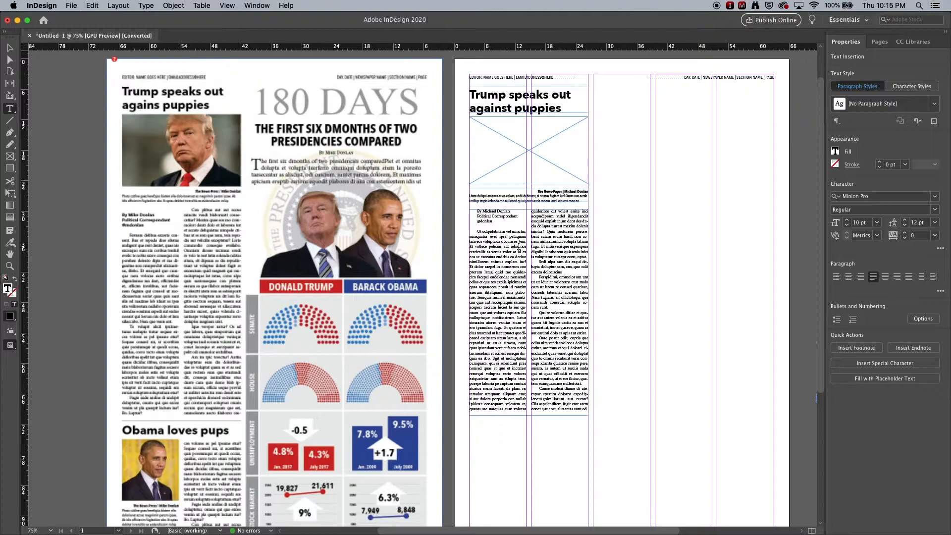
# - Select the byline lines and apply the Byline 1 character style and the Byline P1 paragraph style
pyautogui.tripleClick(493, 219)
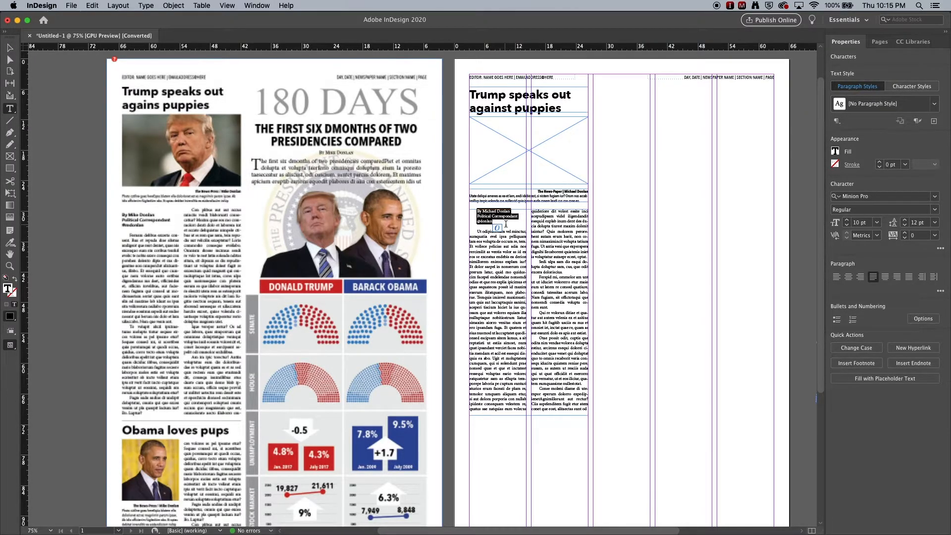
pyautogui.click(913, 86)
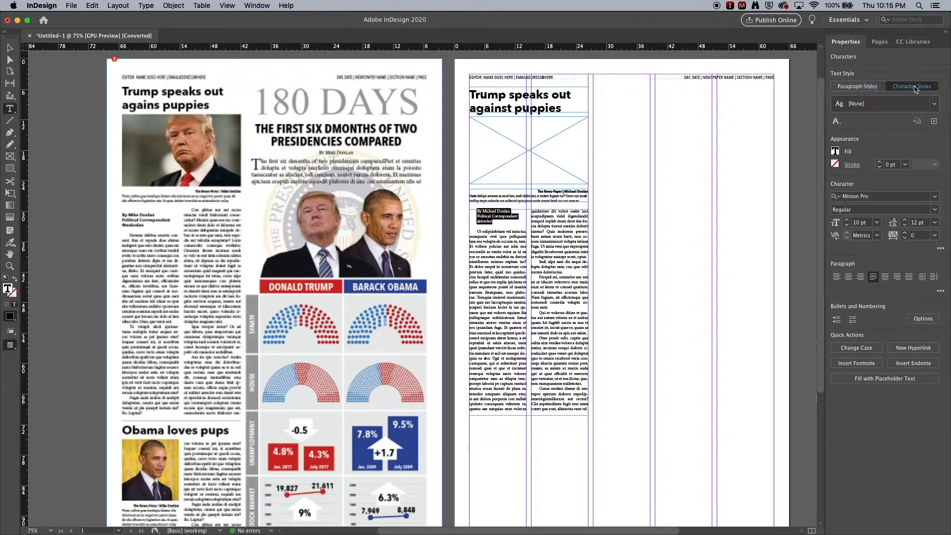
pyautogui.click(934, 104)
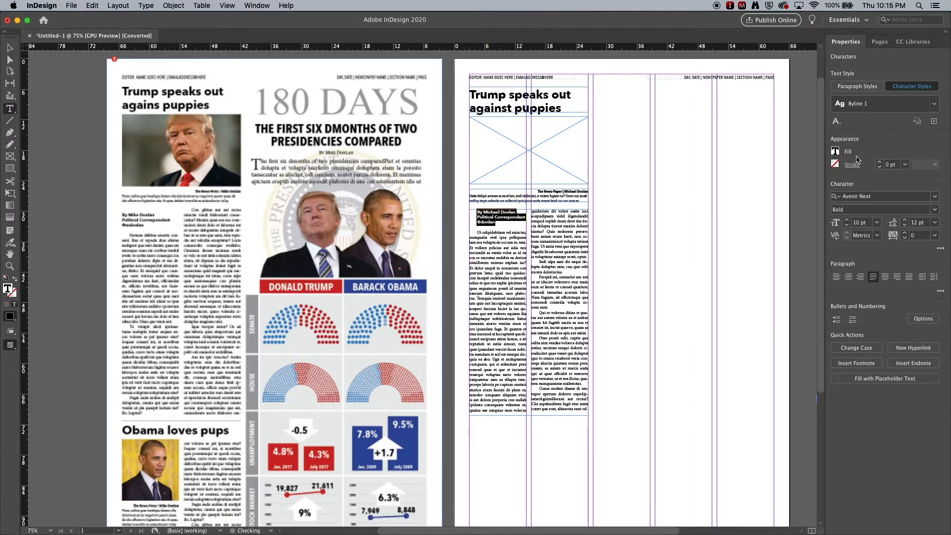
pyautogui.click(857, 87)
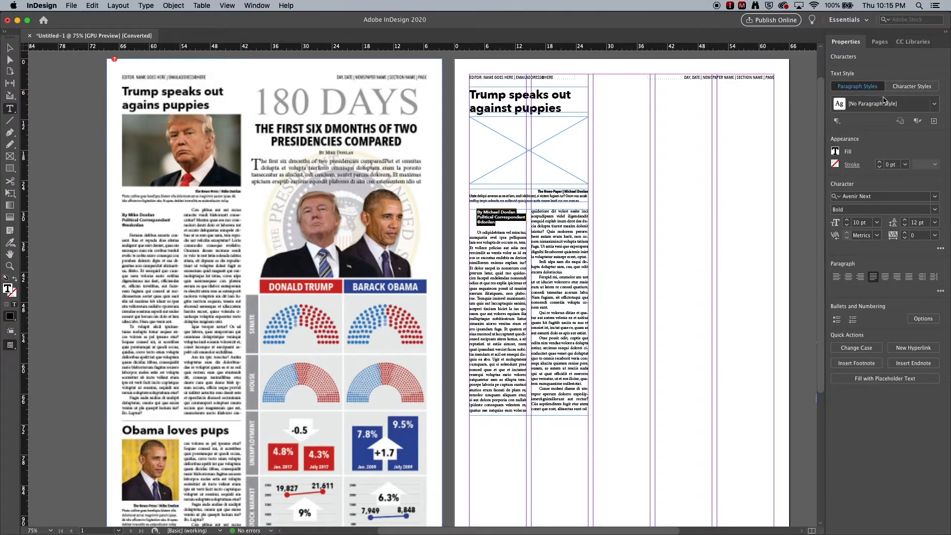
pyautogui.click(933, 105)
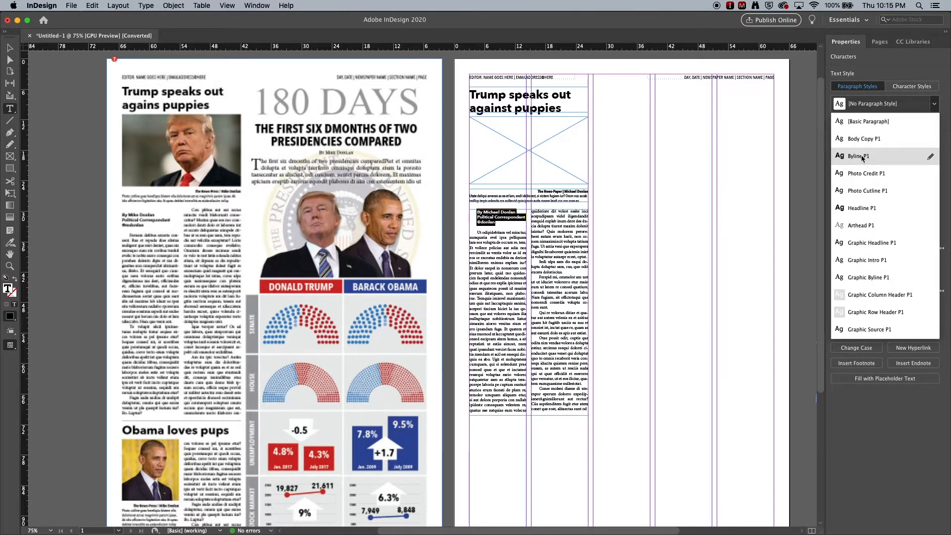
pyautogui.click(858, 157)
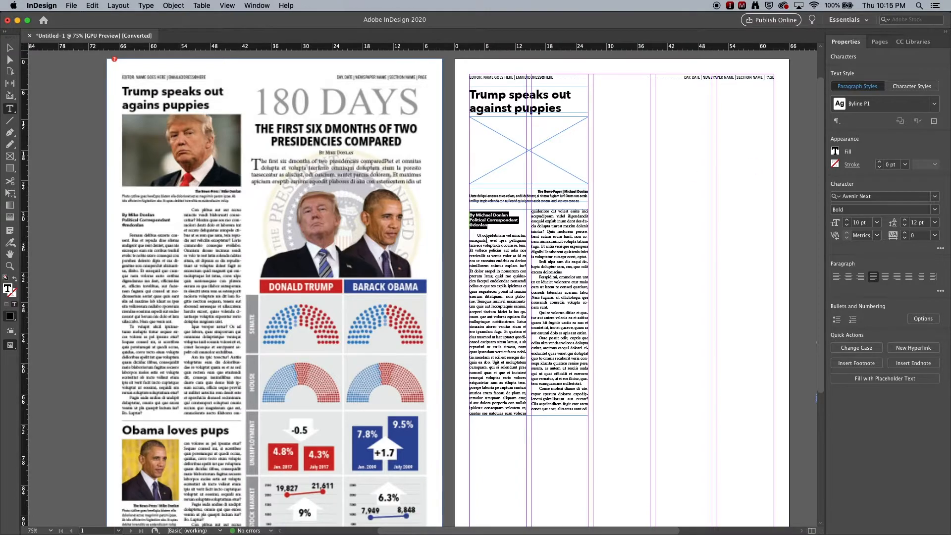
# - Select the body text and apply the Body Copy 1 character style and the Body Copy P1 paragraph style
pyautogui.moveTo(477, 236); pyautogui.dragTo(633, 420)
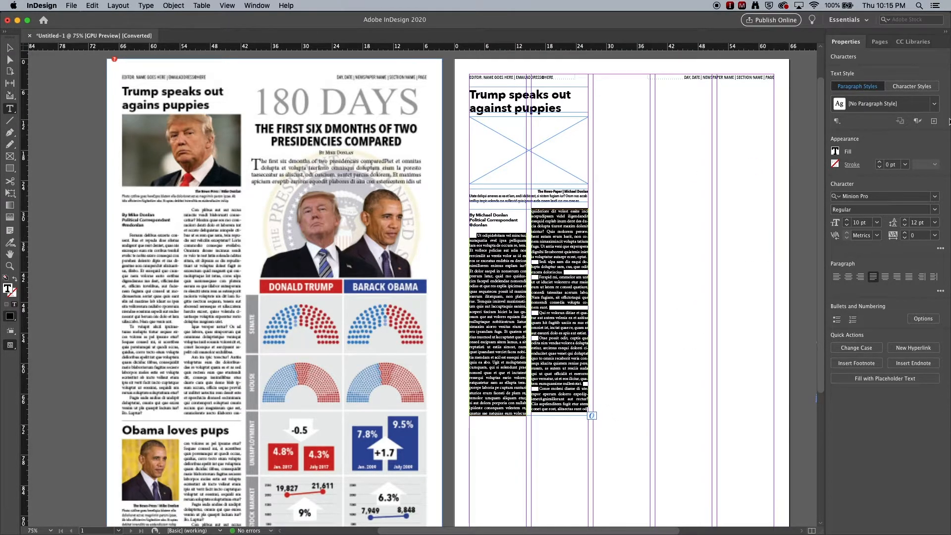
pyautogui.click(923, 89)
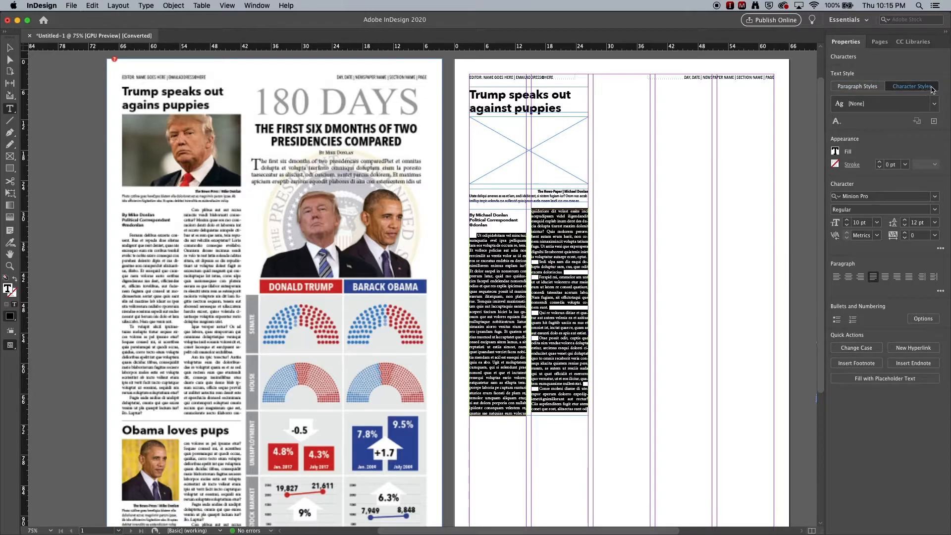
pyautogui.click(934, 104)
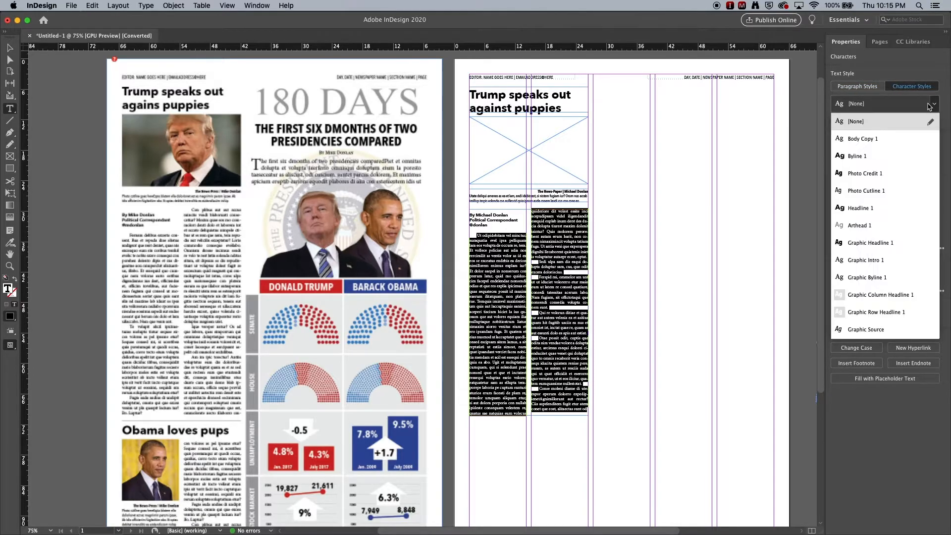
pyautogui.click(872, 138)
pyautogui.click(857, 88)
pyautogui.click(934, 104)
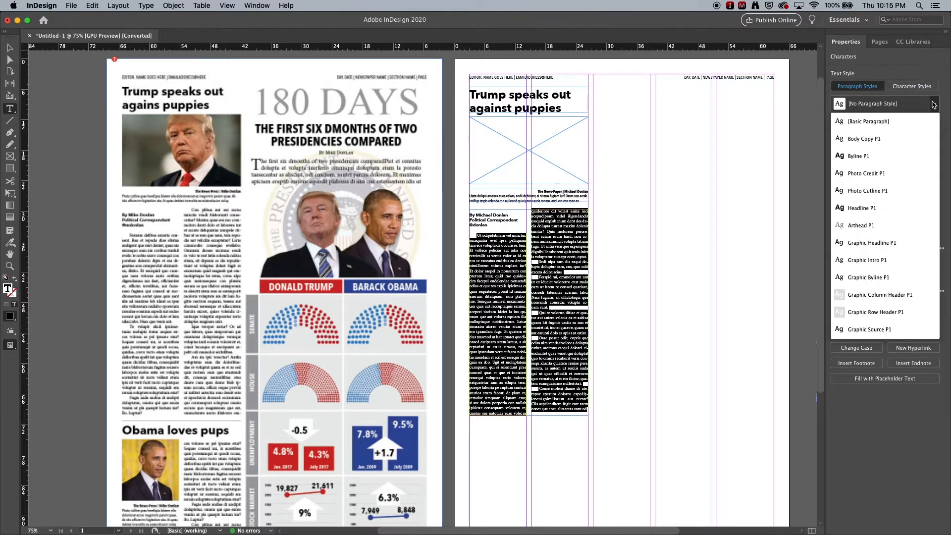
pyautogui.click(864, 142)
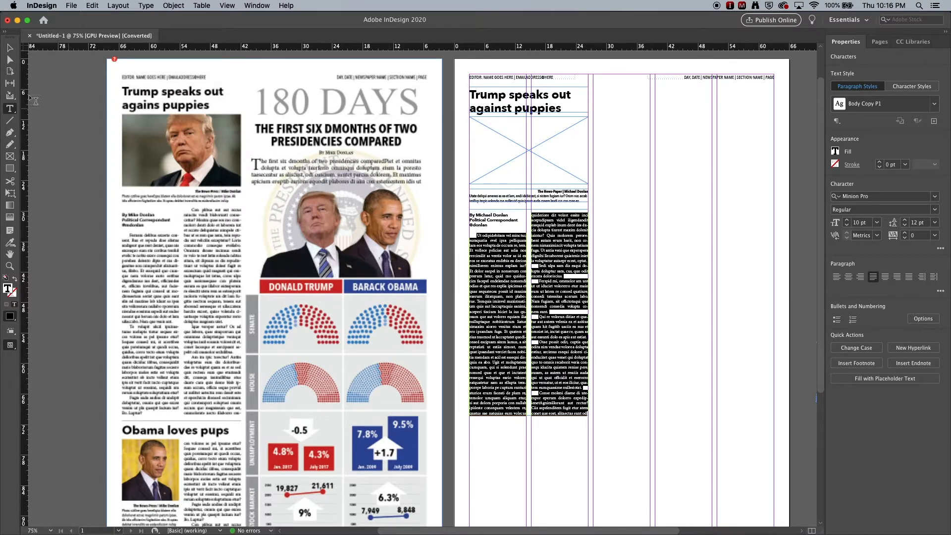
# - Shorten the two-column text frame, then extend it back to a height of about 40p5
pyautogui.click(9, 47)
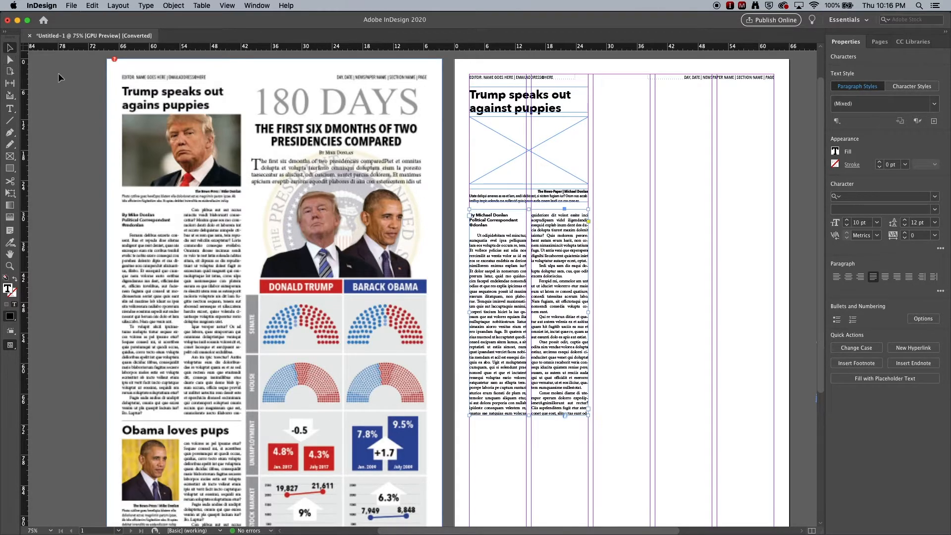
pyautogui.click(614, 333)
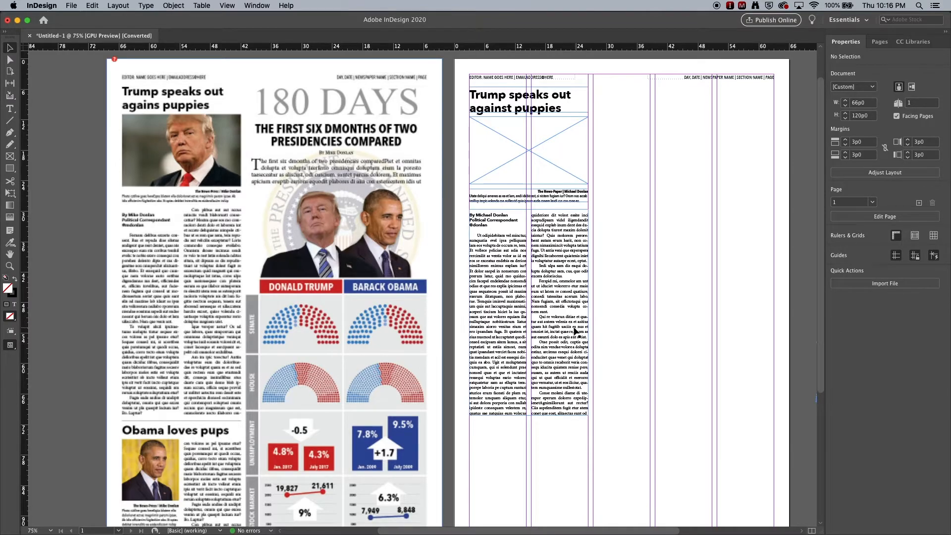
pyautogui.click(515, 333)
pyautogui.moveTo(529, 415); pyautogui.dragTo(529, 395)
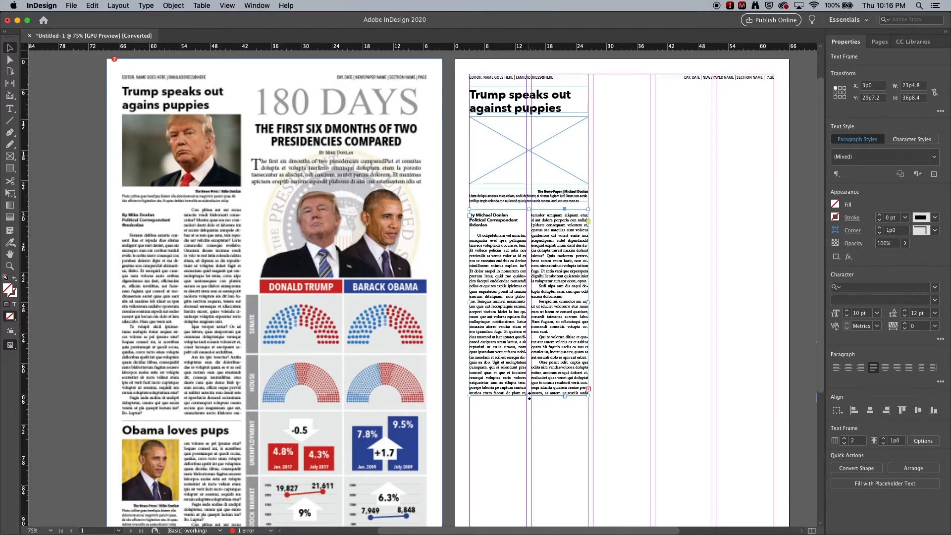
pyautogui.moveTo(529, 396); pyautogui.dragTo(529, 415)
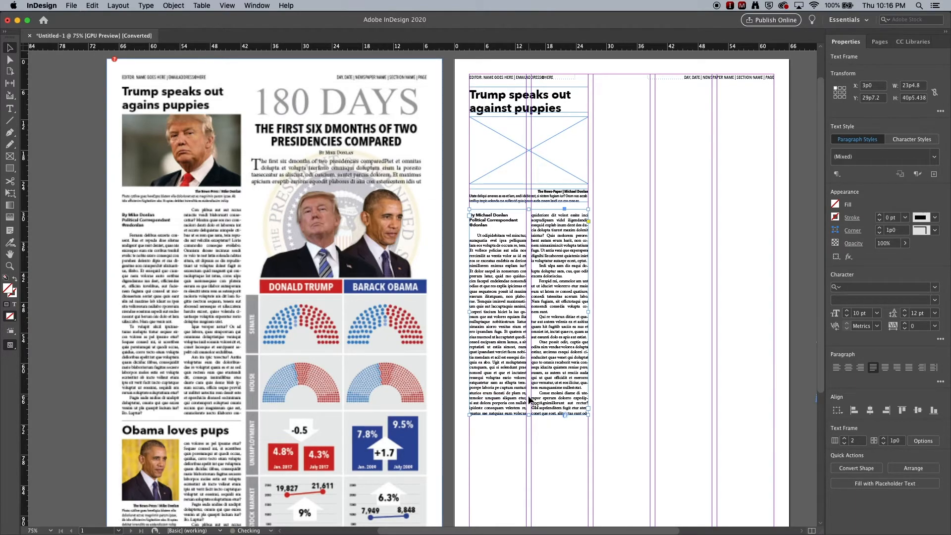